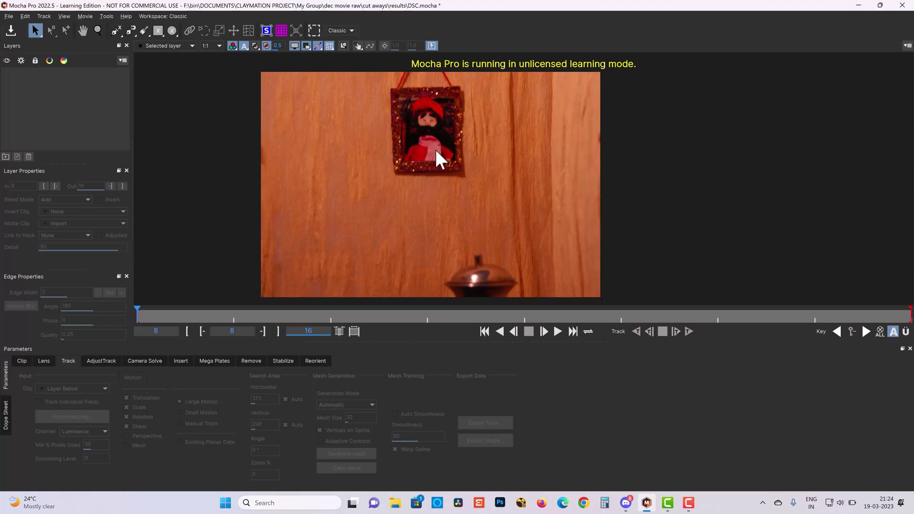
- Switch to the X-spline tool with Ctrl+L on the loaded photo-frame clip
key("ctrl+l")
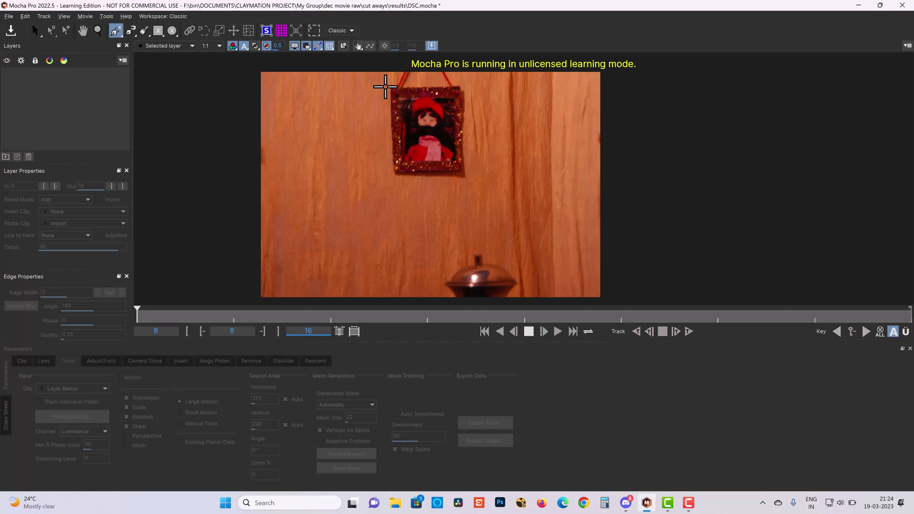
- Draw and close a four-point X-spline around the red photo frame as Layer 6
left_click(387, 87)
left_click(471, 78)
left_click(467, 174)
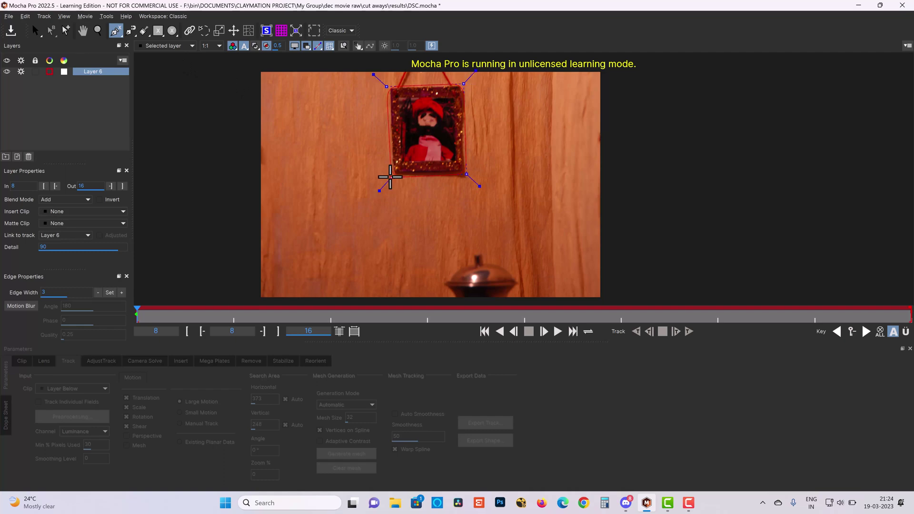
left_click(389, 176)
right_click(390, 177)
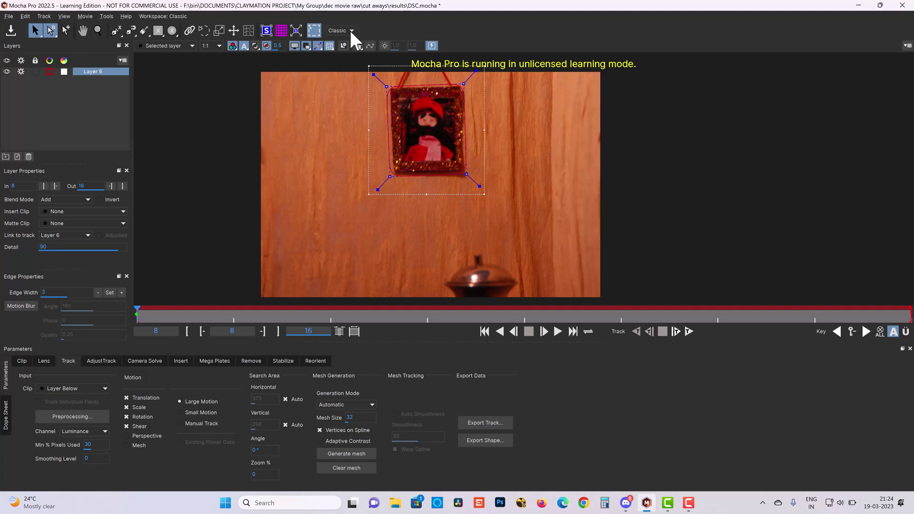
- Turn on the layer matte view so the outlined frame area appears filled
left_click(256, 45)
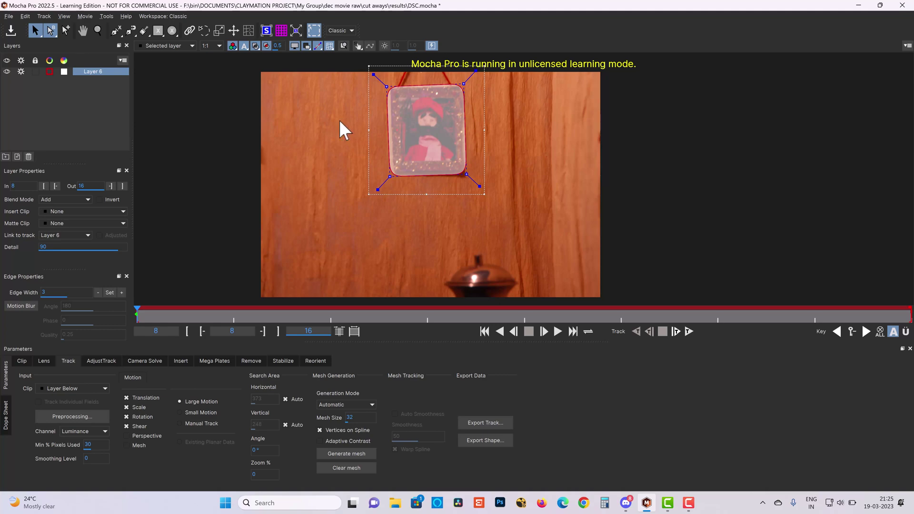
- Rename Layer 6 to 'fullframe'
double_click(75, 72)
type("fr")
type("llframe")
key("Return")
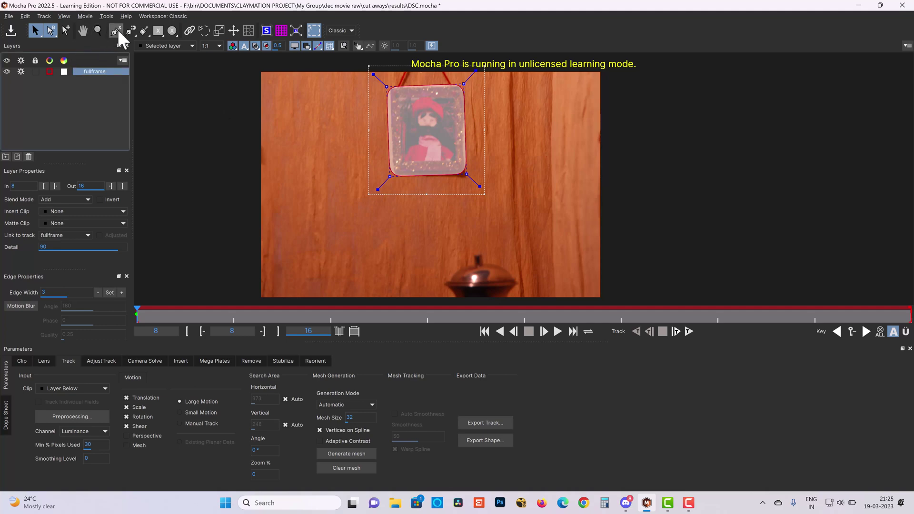
- Draw a closed X-spline around the inner picture inside the frame, creating Layer 7
left_click(117, 31)
left_click(384, 99)
left_click(402, 99)
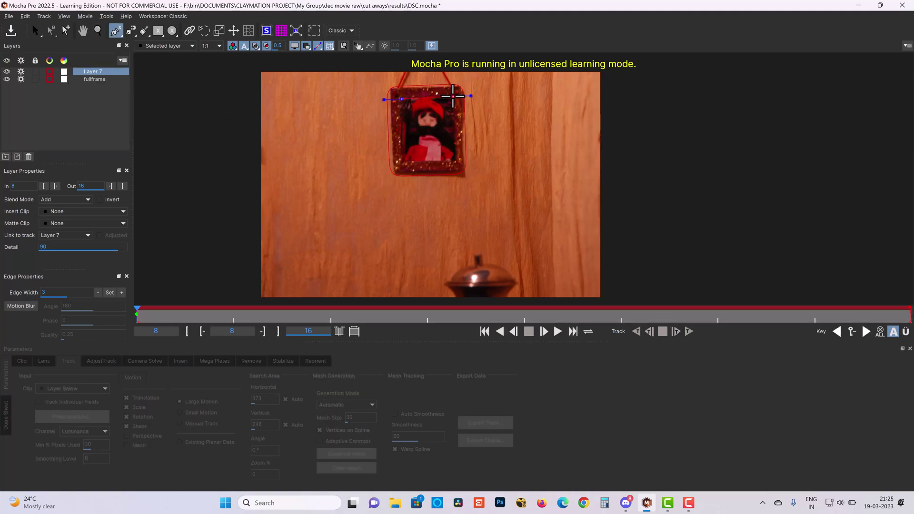
left_click(453, 96)
left_click(455, 162)
left_click(419, 164)
right_click(419, 165)
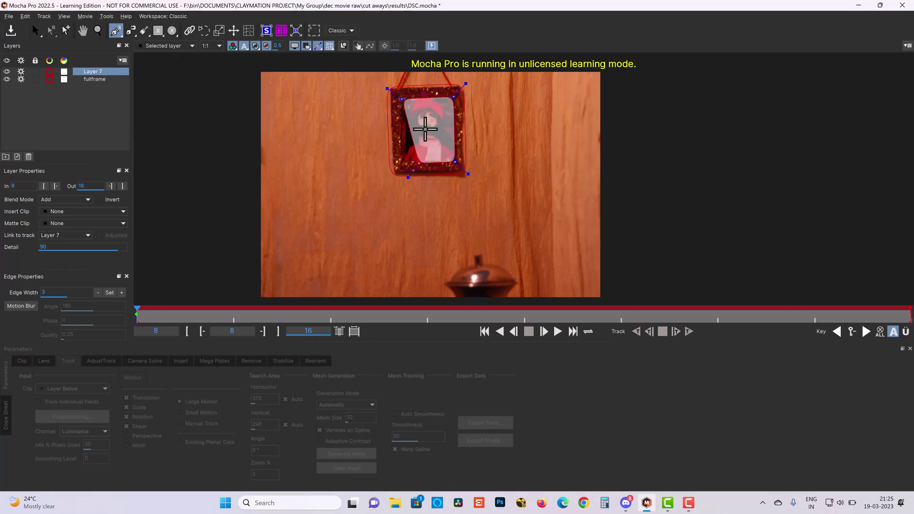
key("s")
- Rename Layer 7 to 'innerframe'
double_click(90, 71)
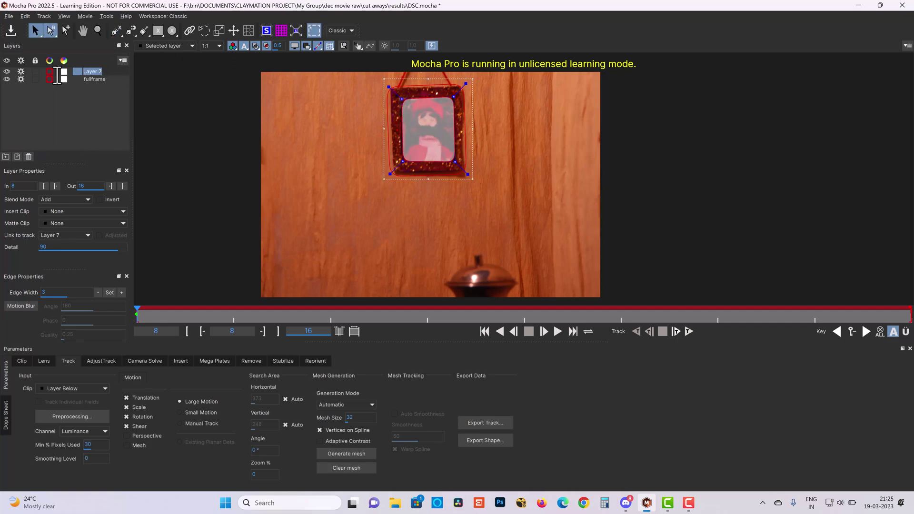
type("innerframe")
key("Return")
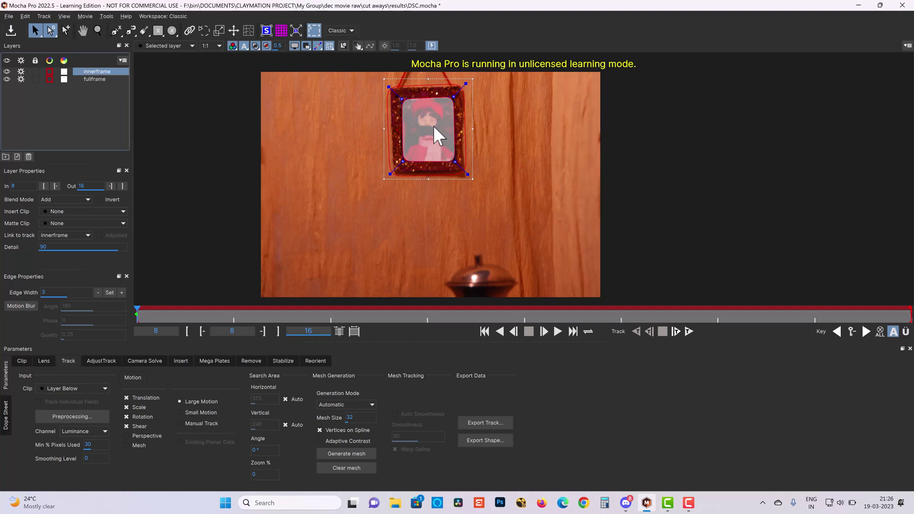
left_click(98, 79)
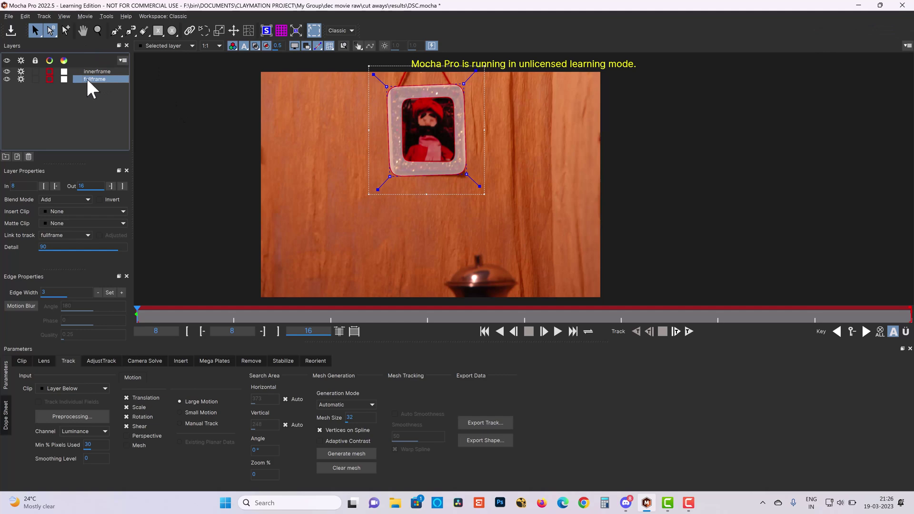
left_click(98, 70)
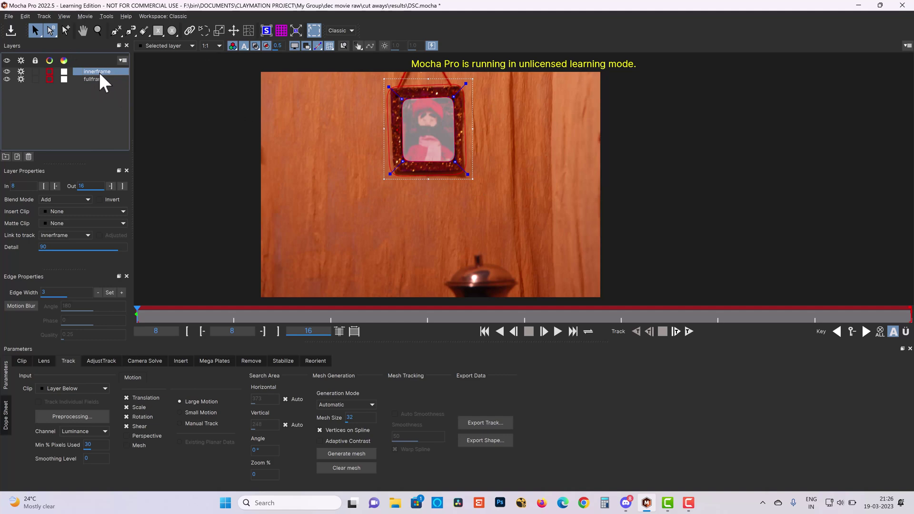
left_click(98, 79)
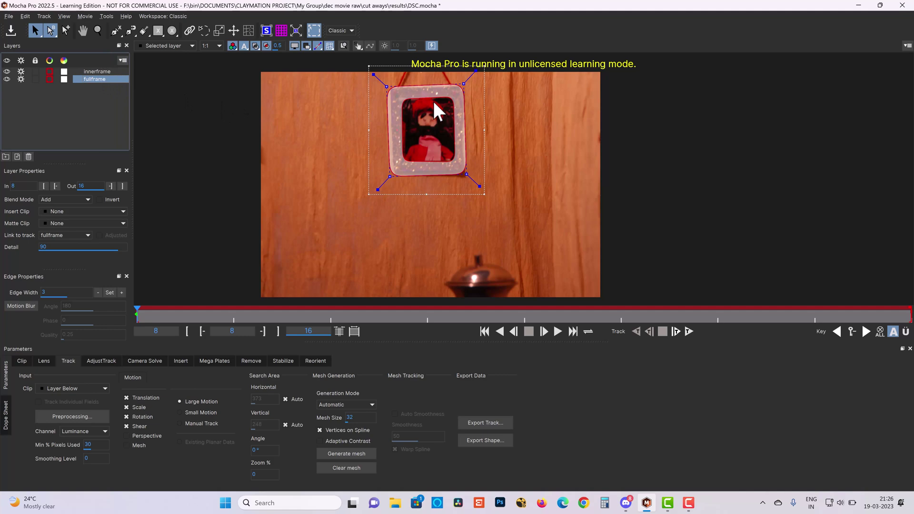
left_click(98, 72)
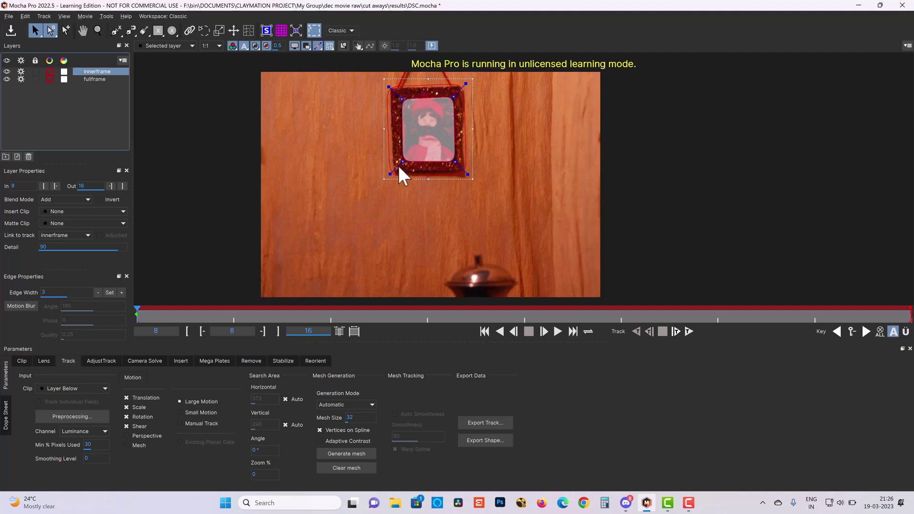
left_click(98, 79)
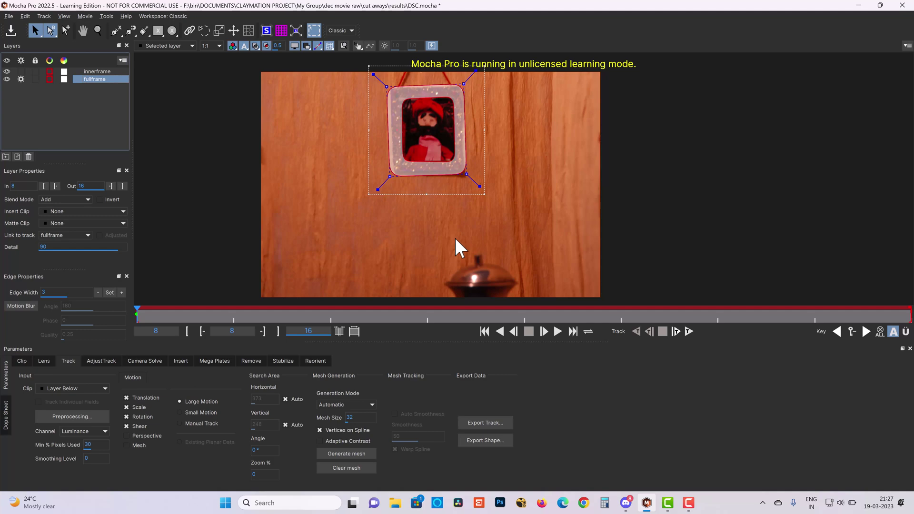
- Hide the fullframe layer and start a jagged web-shaped spline with nine points over the frame
left_click(7, 79)
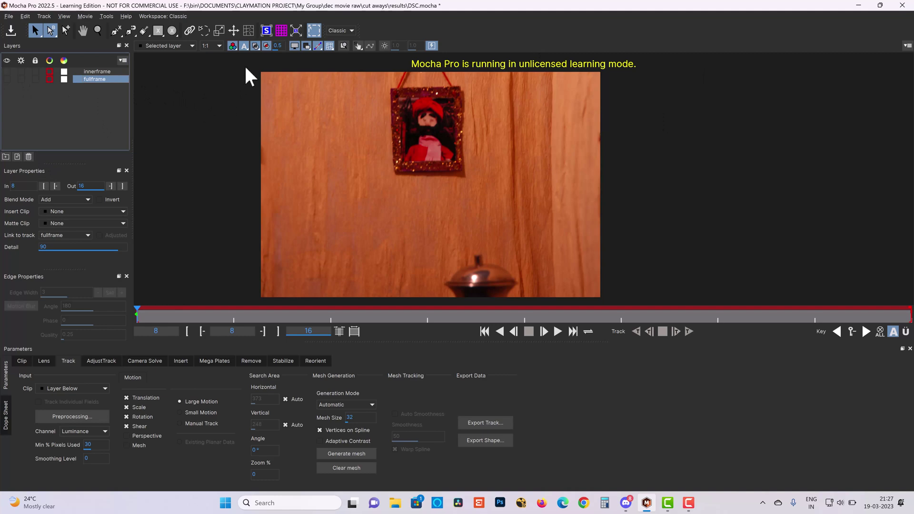
left_click(116, 31)
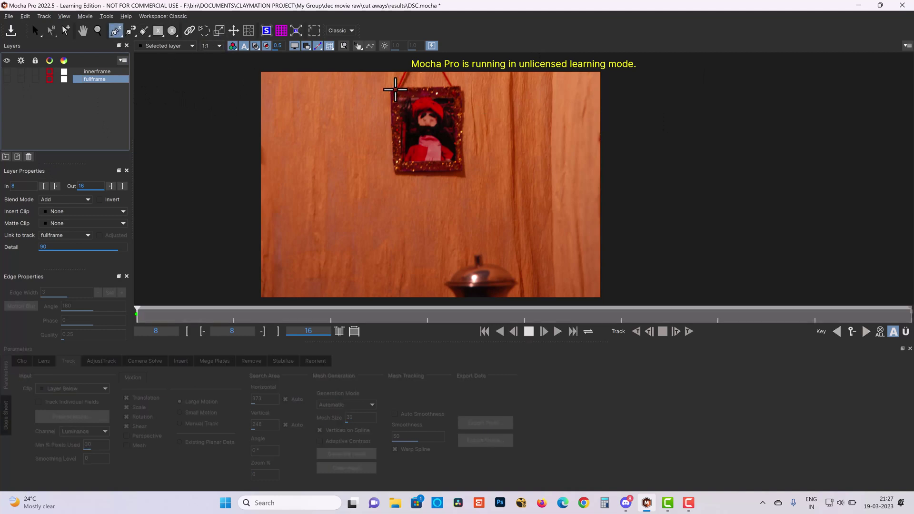
left_click(395, 89)
left_click(471, 104)
left_click(401, 148)
left_click(365, 111)
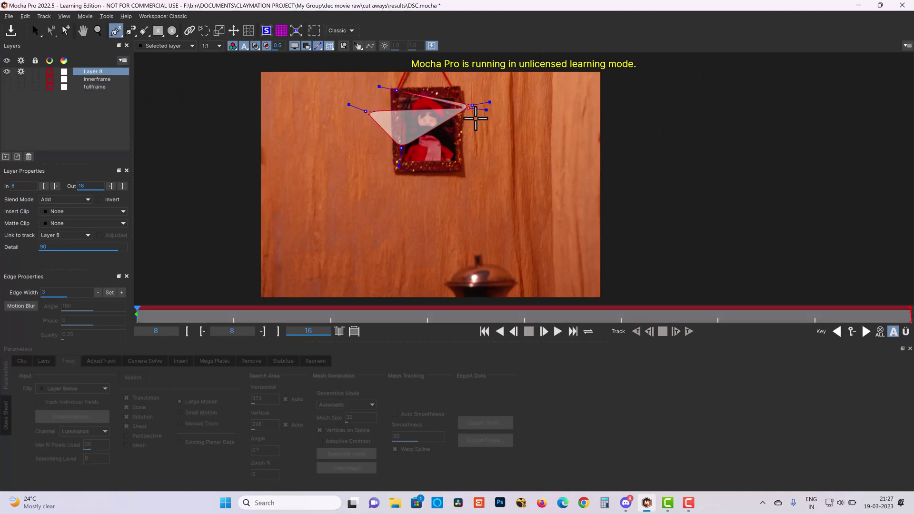
left_click(437, 91)
left_click(410, 106)
left_click(421, 129)
left_click(453, 132)
left_click(436, 150)
- Add more zigzag points around the frame and close the web spline as Layer 8
left_click(474, 124)
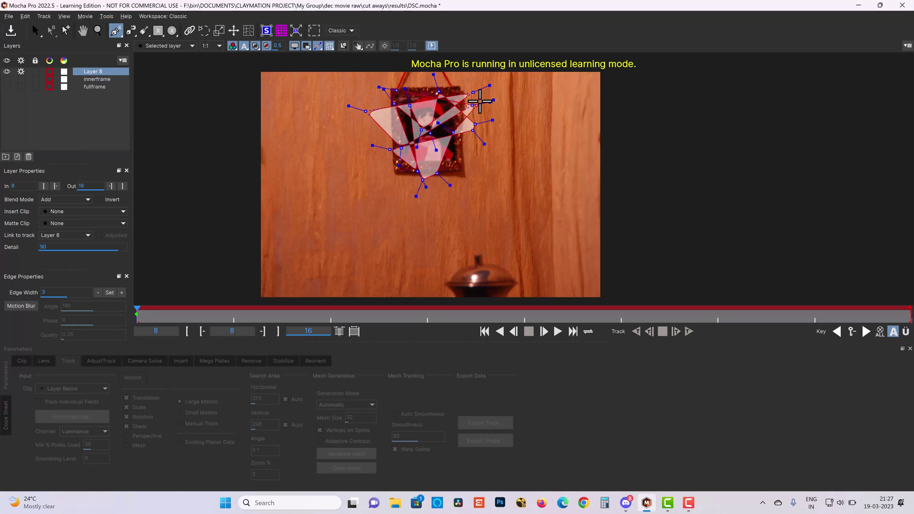
left_click(494, 90)
left_click(481, 103)
left_click(415, 121)
left_click(376, 124)
left_click(387, 74)
left_click(428, 88)
left_click(370, 150)
left_click(356, 162)
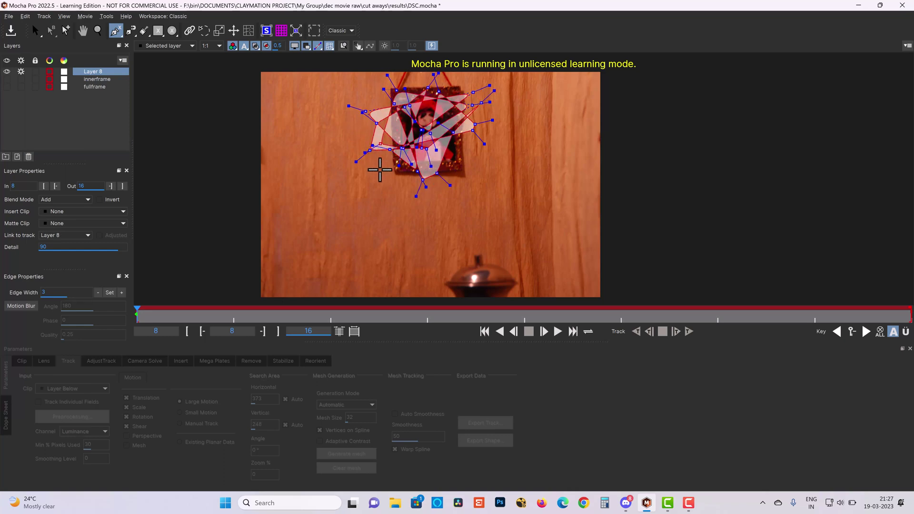
key("s")
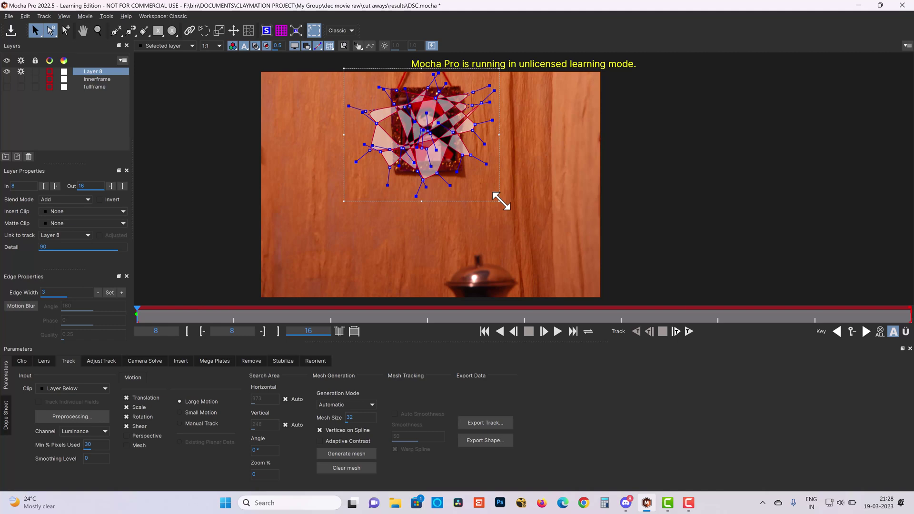
left_click(256, 45)
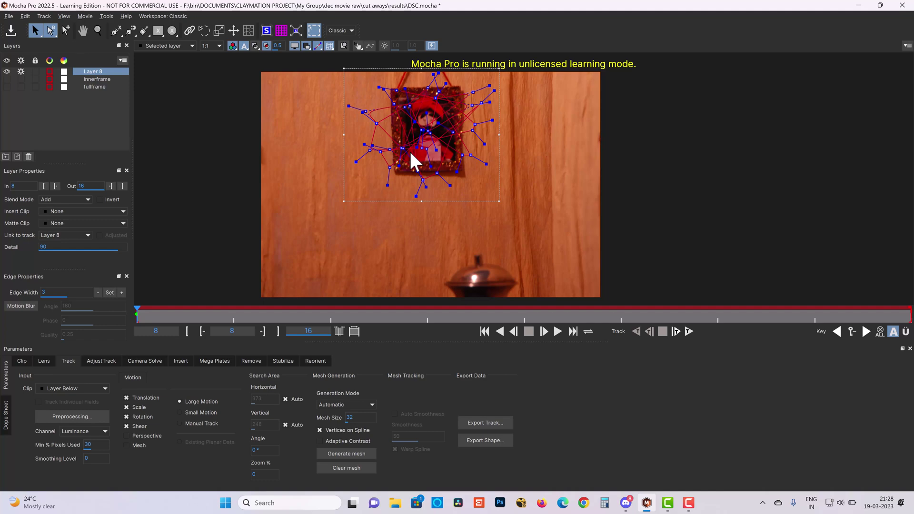
left_click(255, 47)
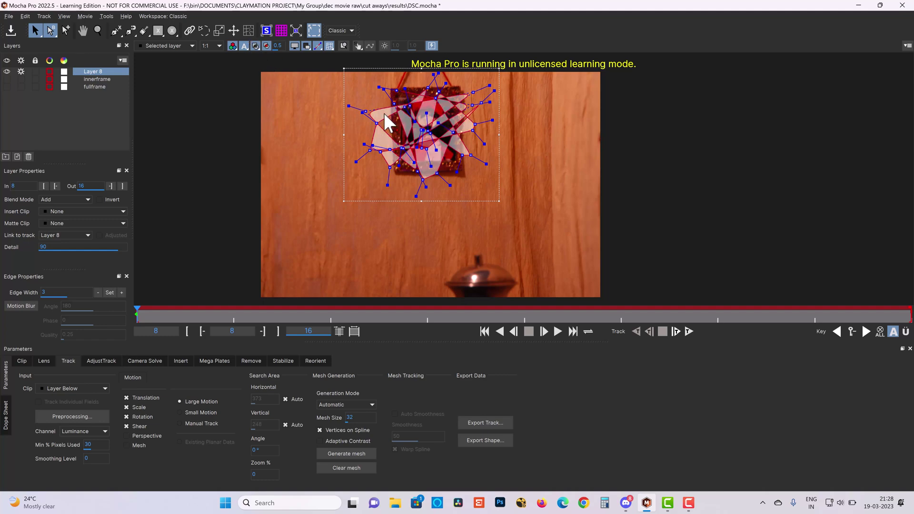